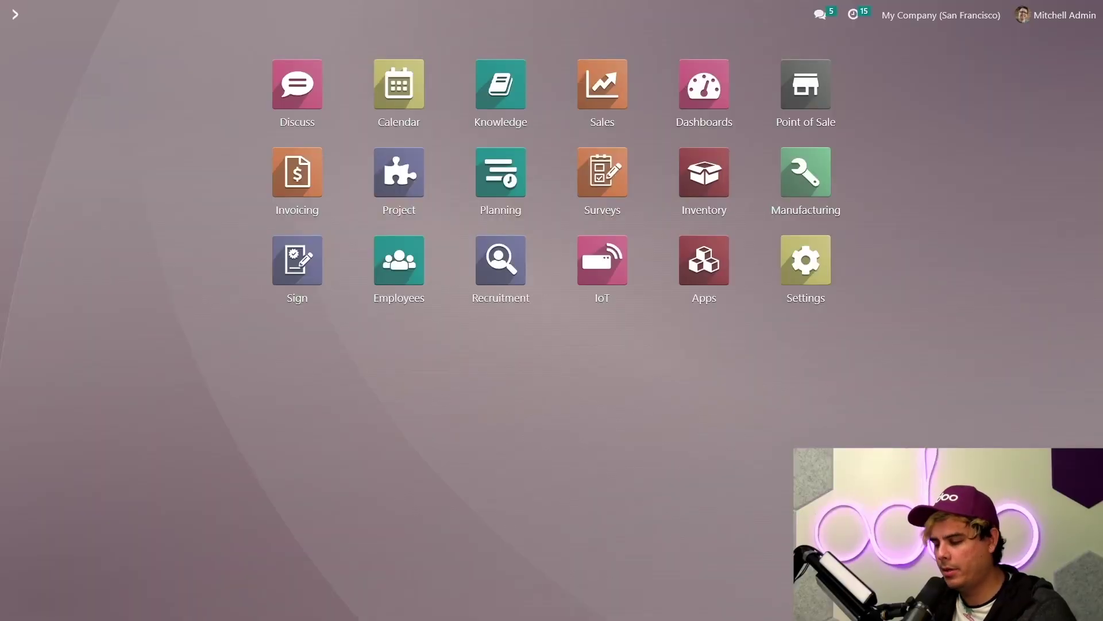
Open the IoT app's Connect an IoT Box instructions.
click(602, 261)
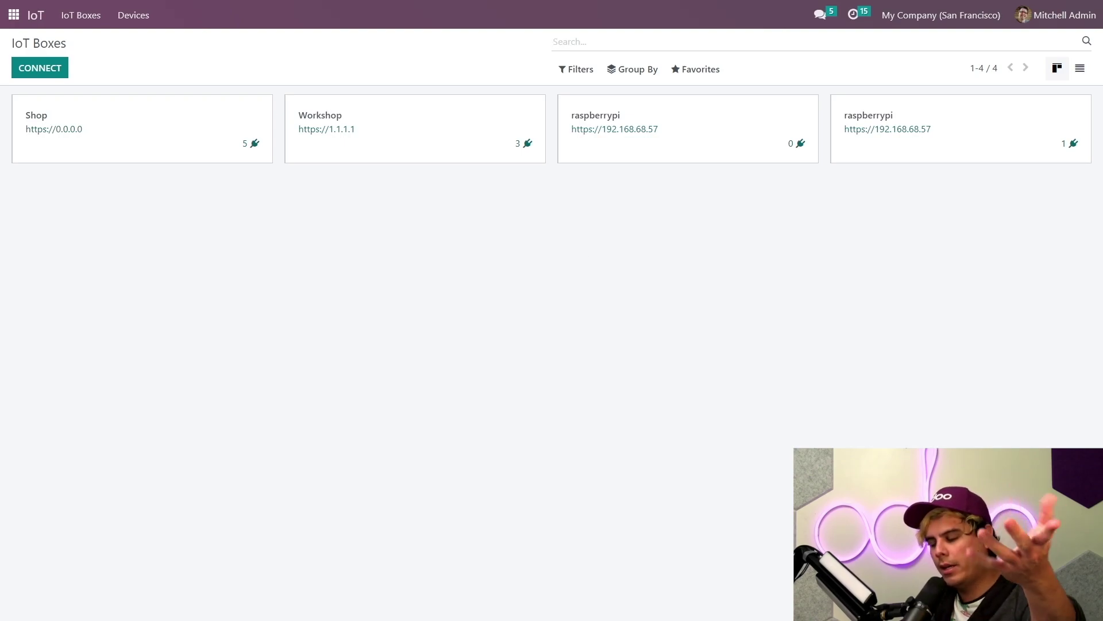
click(39, 68)
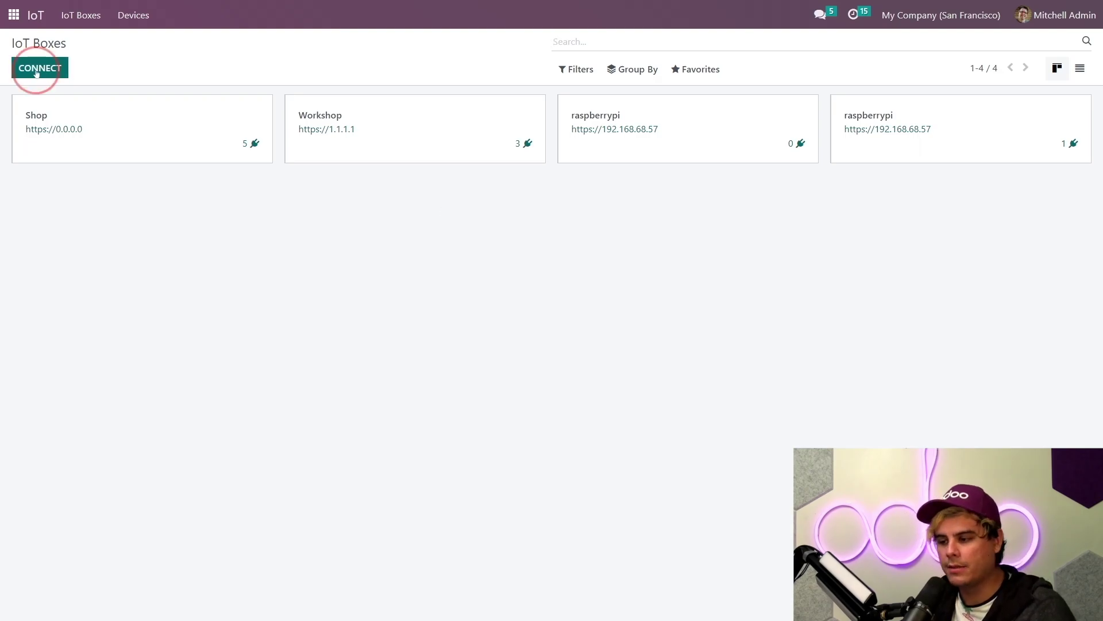
click(361, 98)
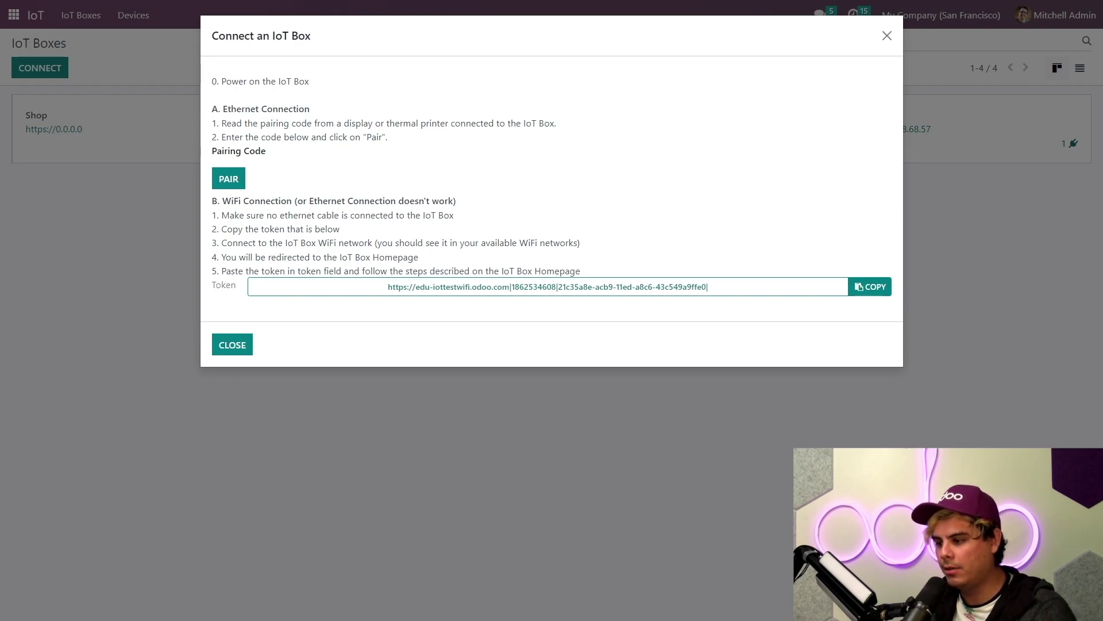
Copy the Wi-Fi connection token from the WiFi Connection section.
drag(476, 202, 223, 202)
click(480, 204)
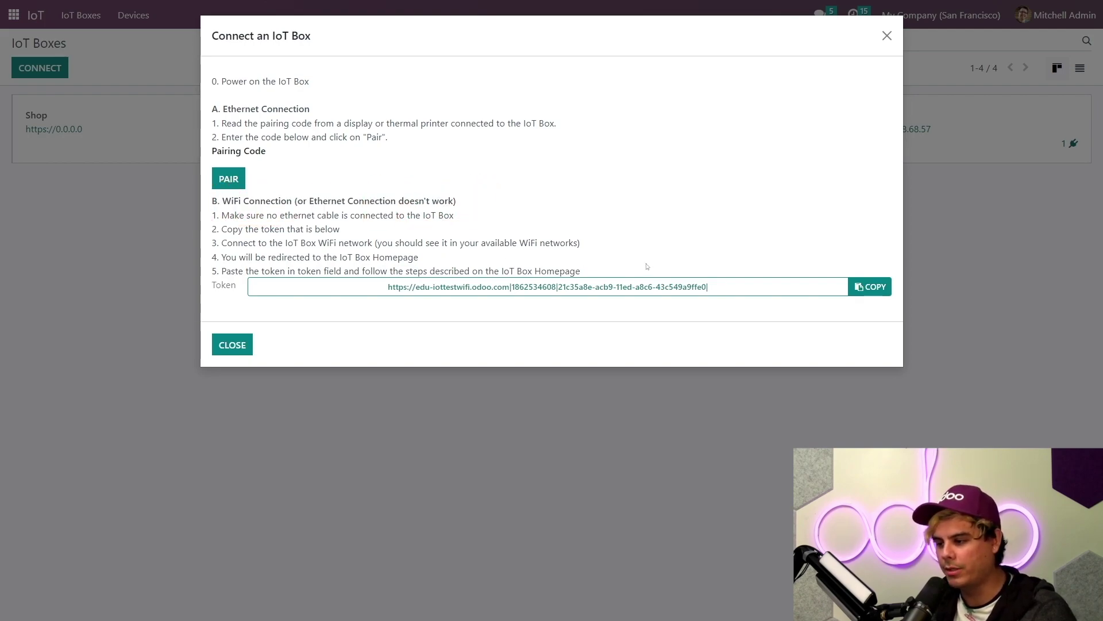
drag(723, 290, 398, 274)
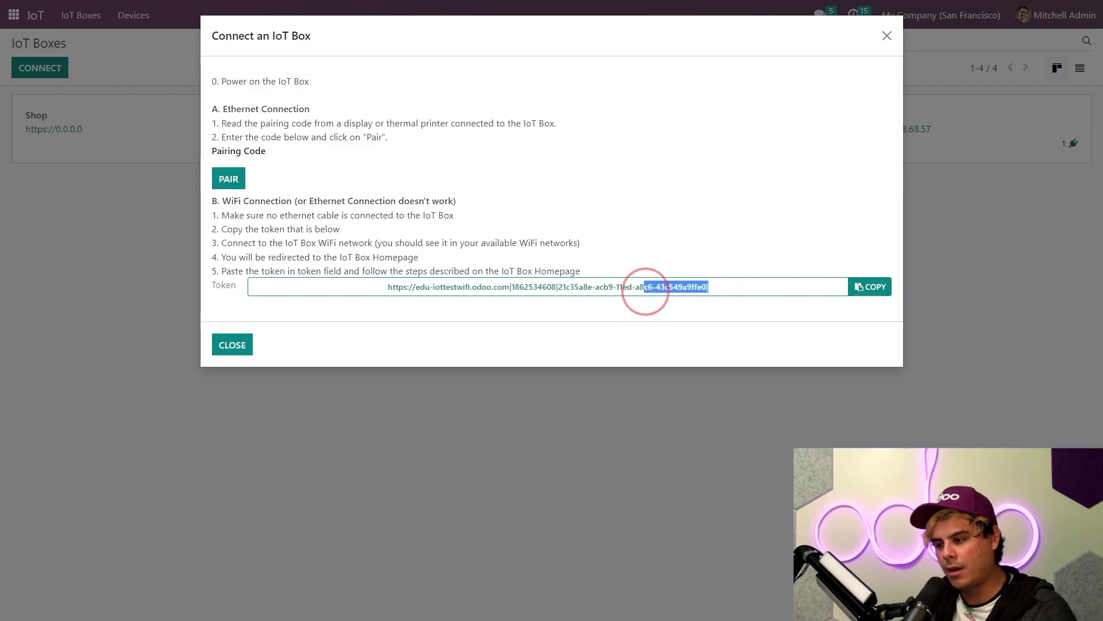
click(750, 259)
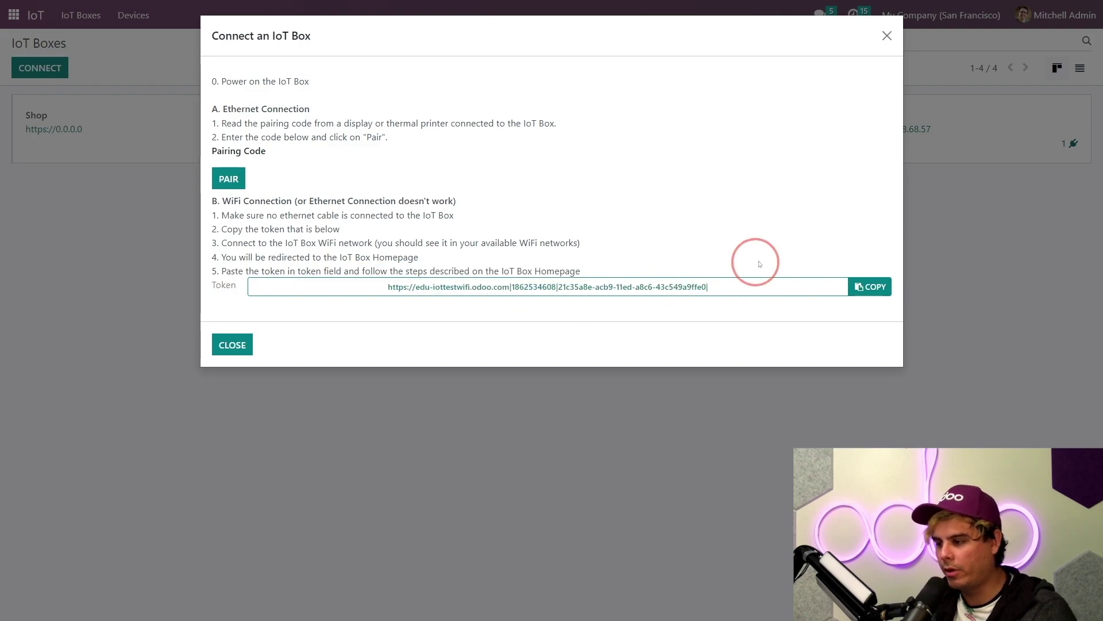
click(872, 286)
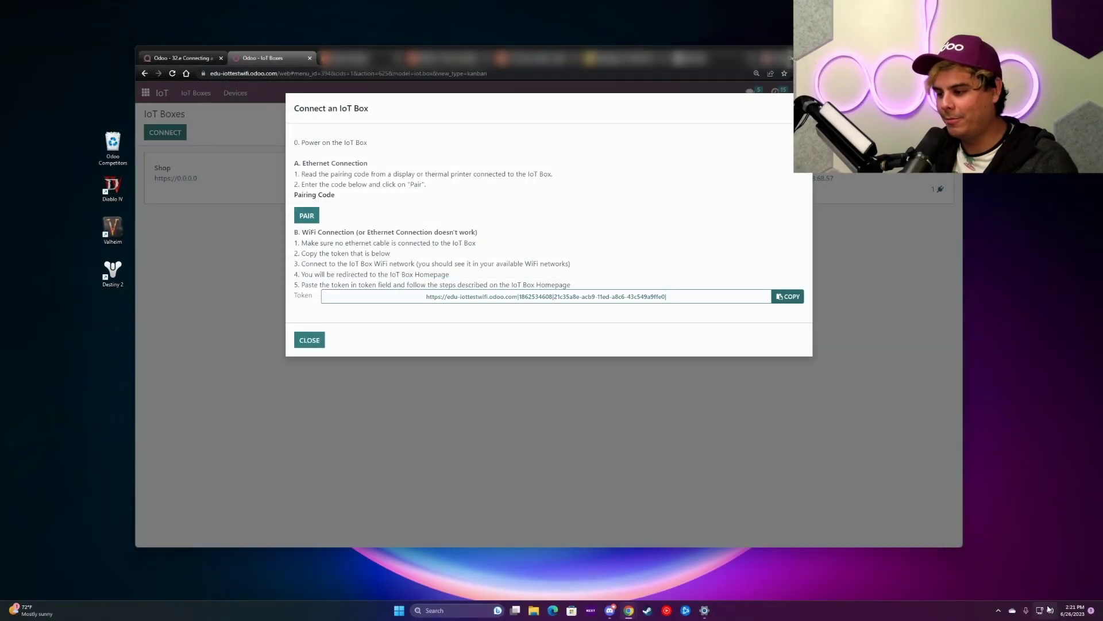
Join the computer to the open IoTBox-e45f01695586 Wi-Fi network via Quick Settings.
click(1046, 609)
click(986, 472)
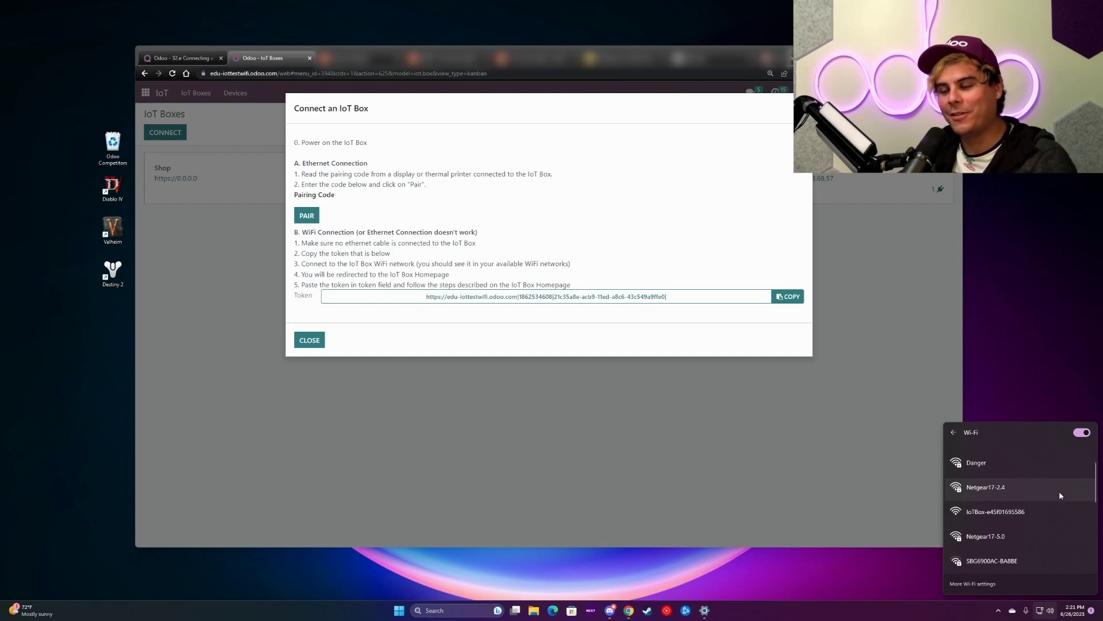
click(1071, 511)
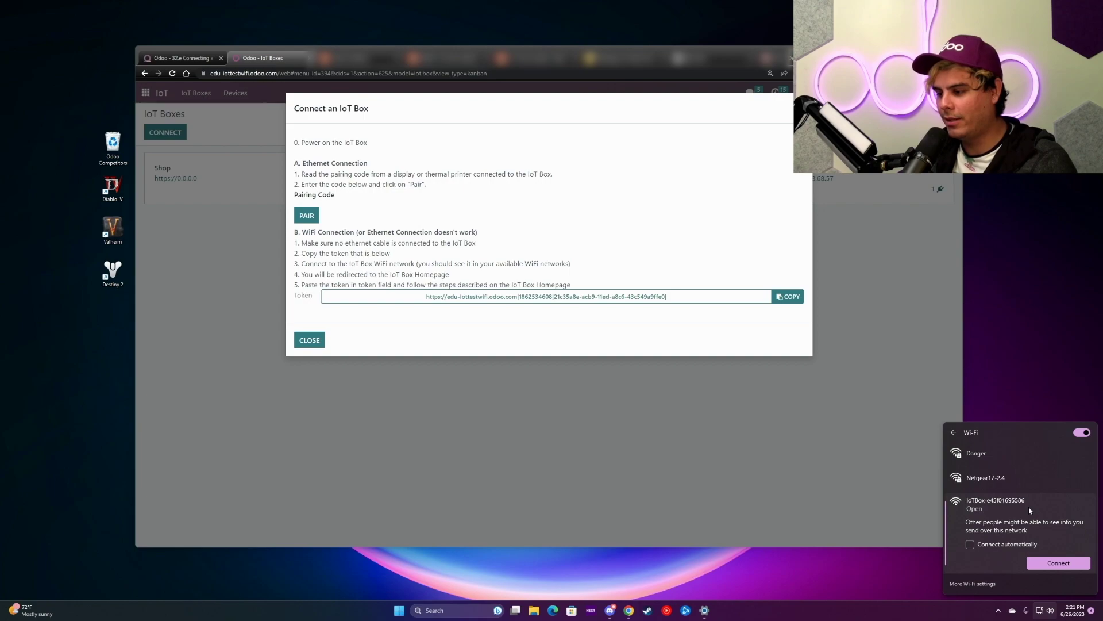
click(1059, 563)
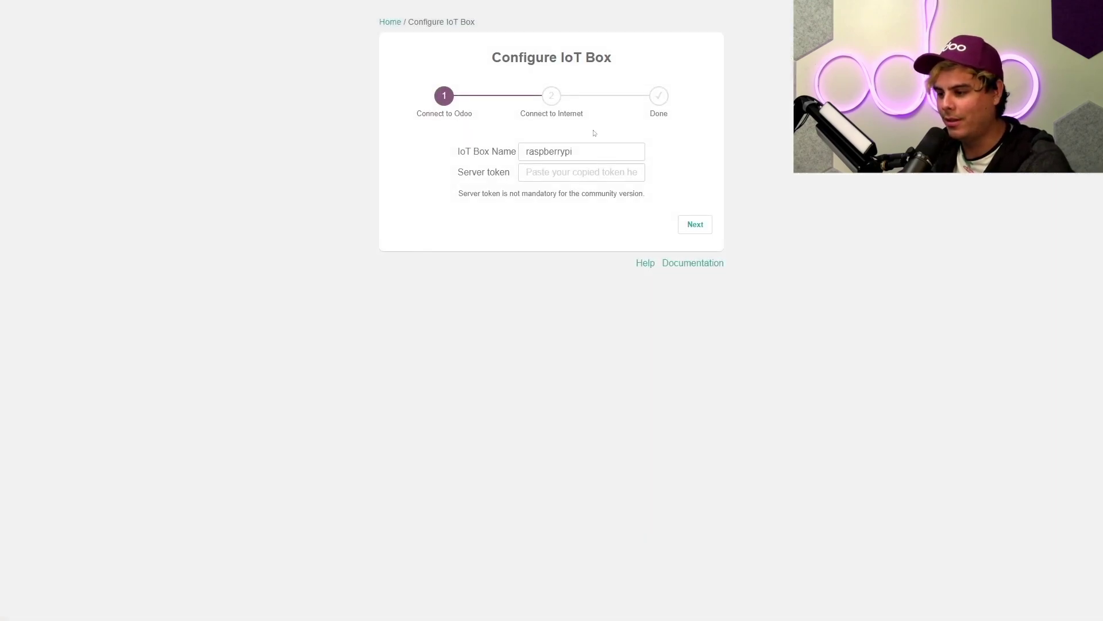
Rename the box from raspberrypi to Jose Box and paste the server token.
double_click(567, 151)
text(r)
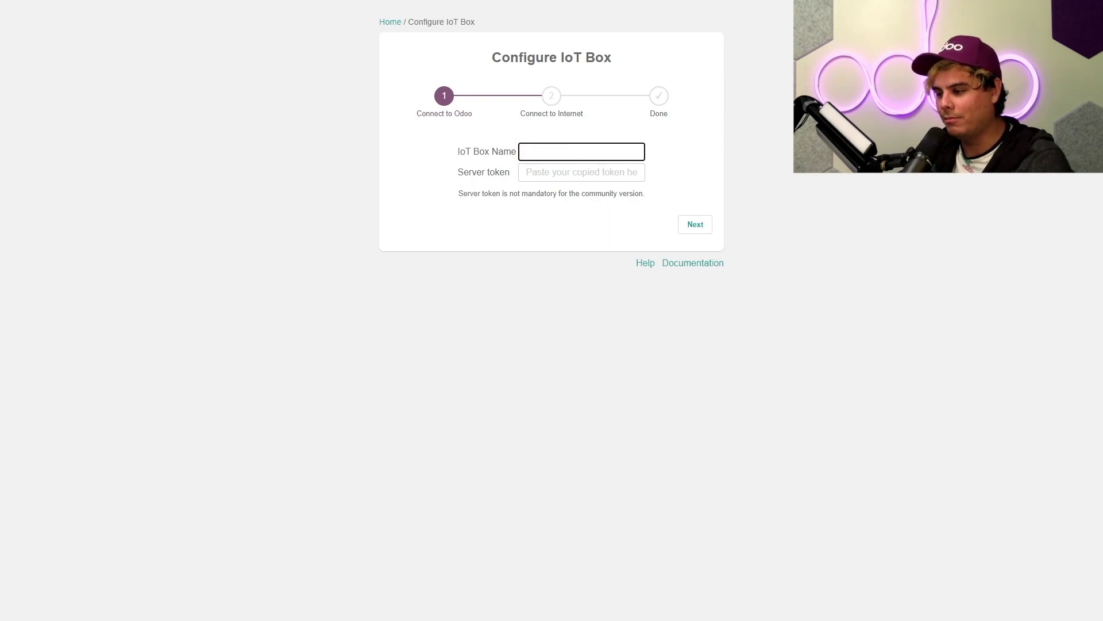
text(se Box)
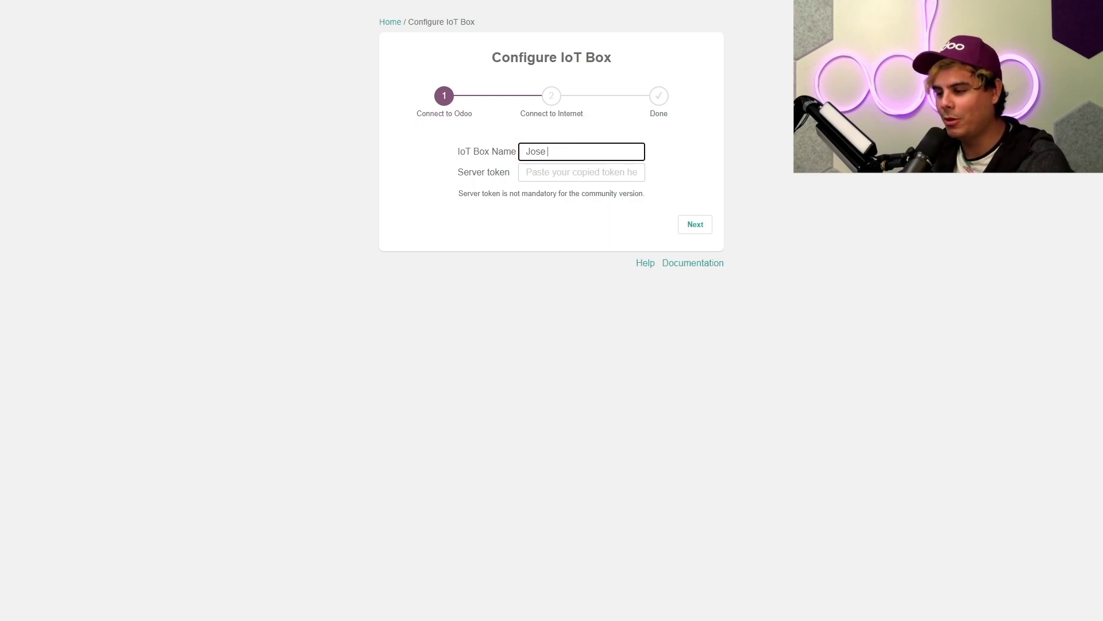
key(Tab)
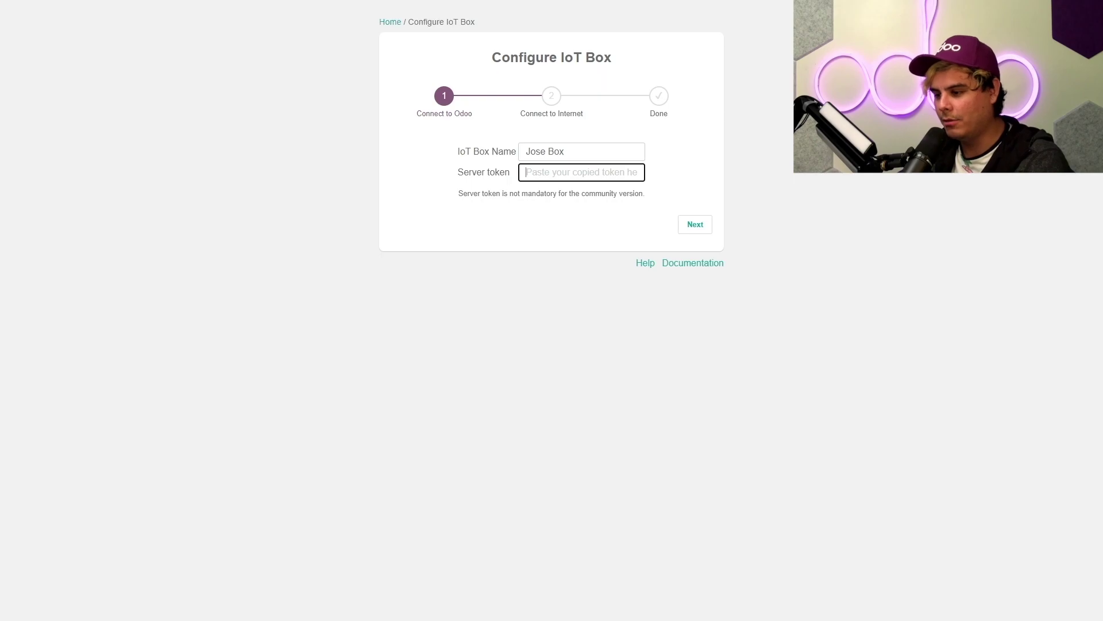
key(ctrl+v)
click(697, 170)
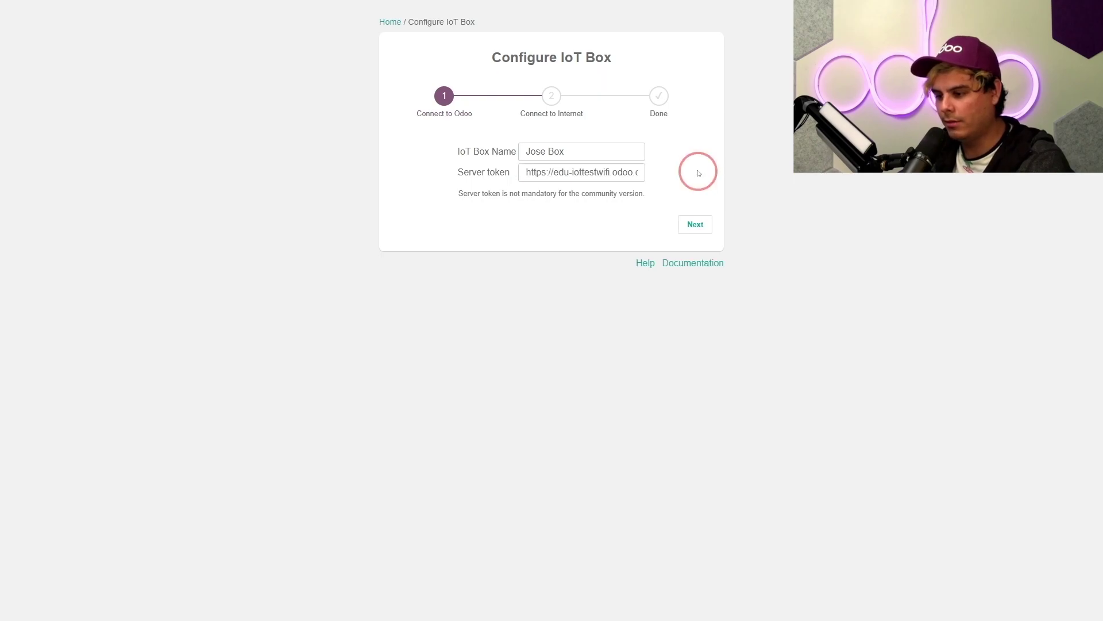
click(695, 225)
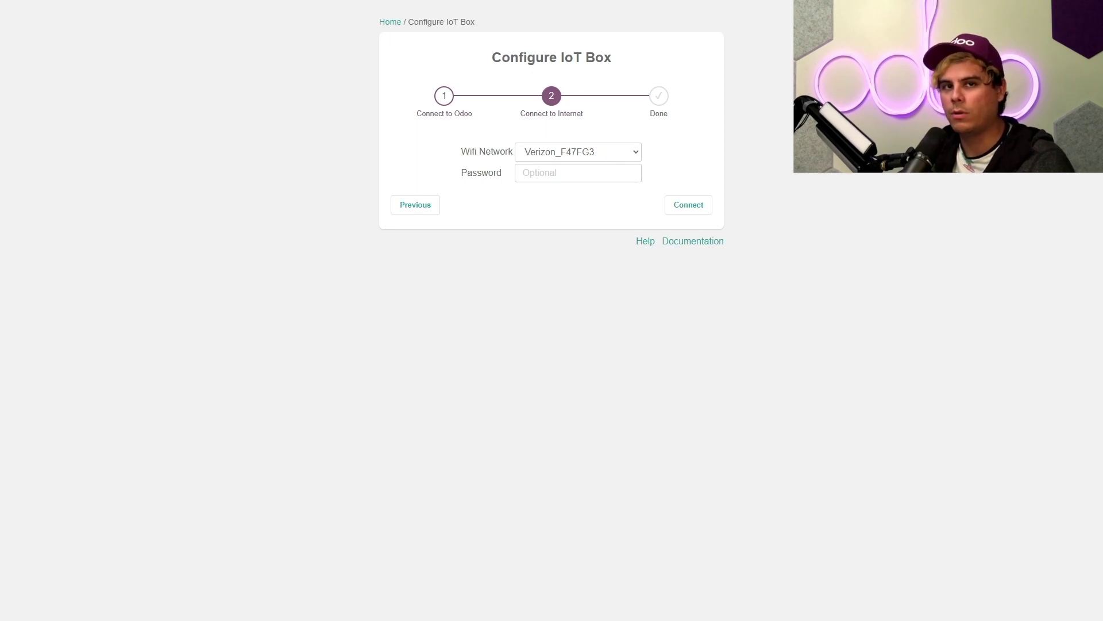
Connect the box to the Atlas Wi-Fi network with its password.
click(577, 152)
click(553, 173)
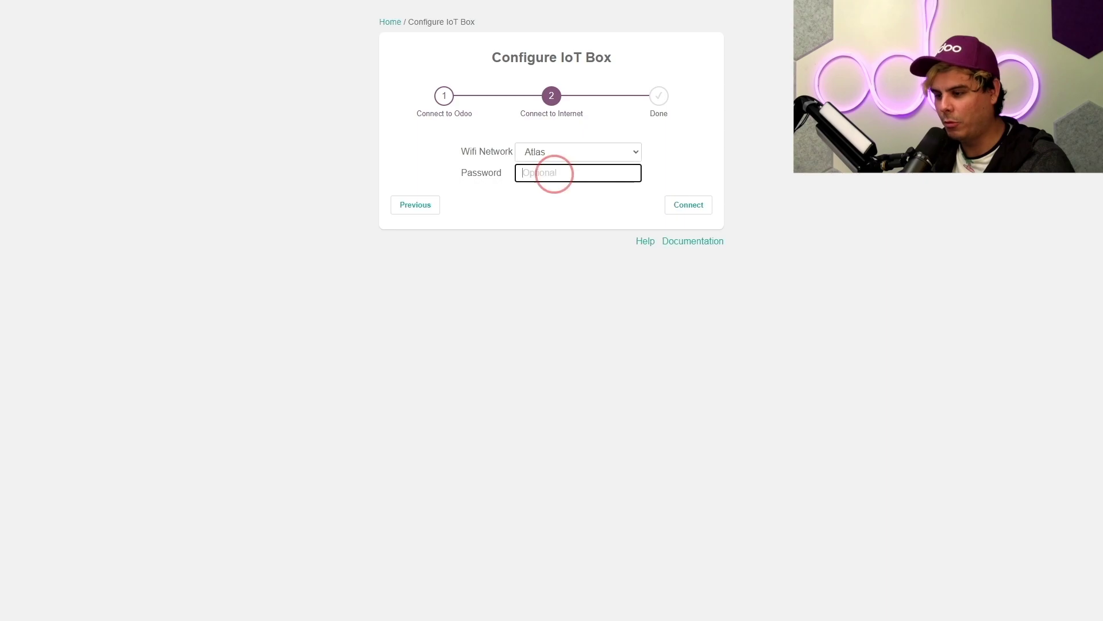
text(*****)
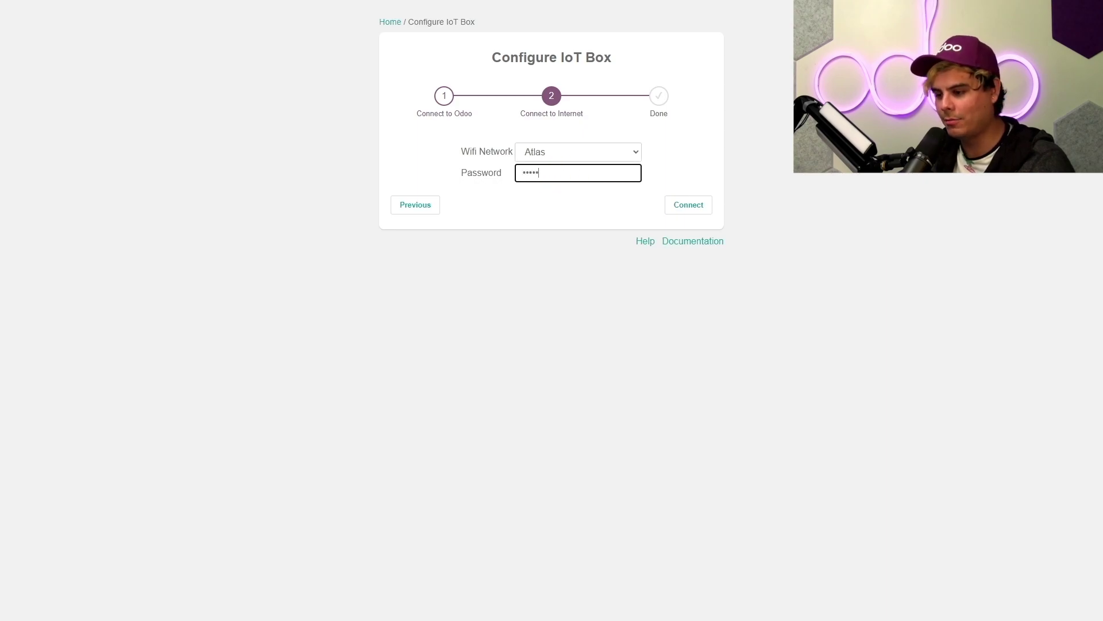
text(***)
click(598, 206)
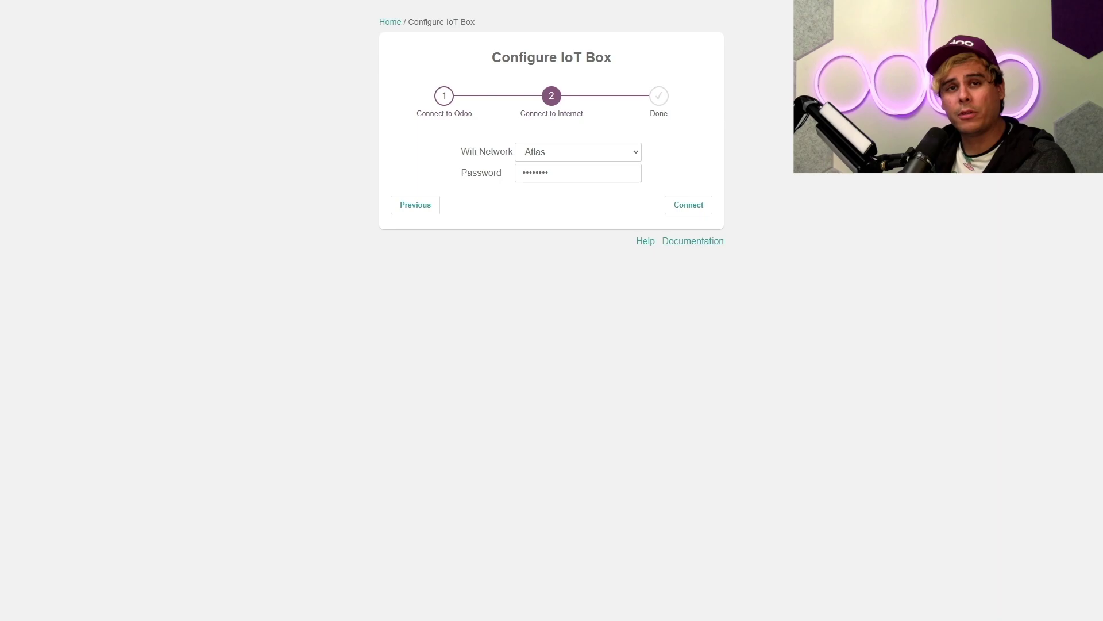
click(688, 205)
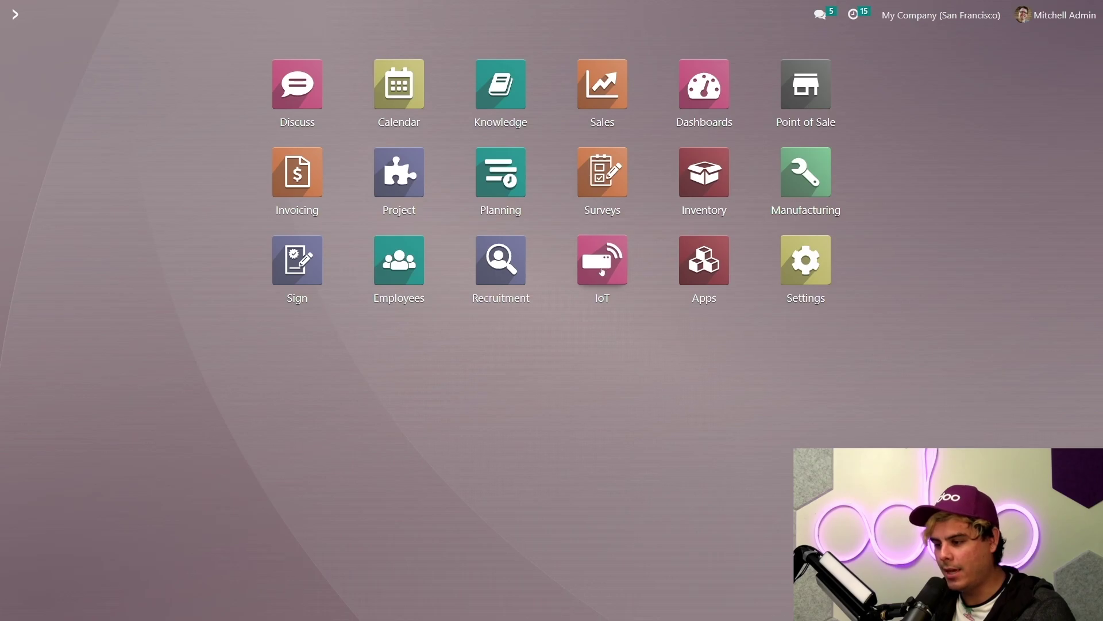
Open the JoseBox record at 192.168.1.23 from the IoT Boxes kanban.
click(602, 260)
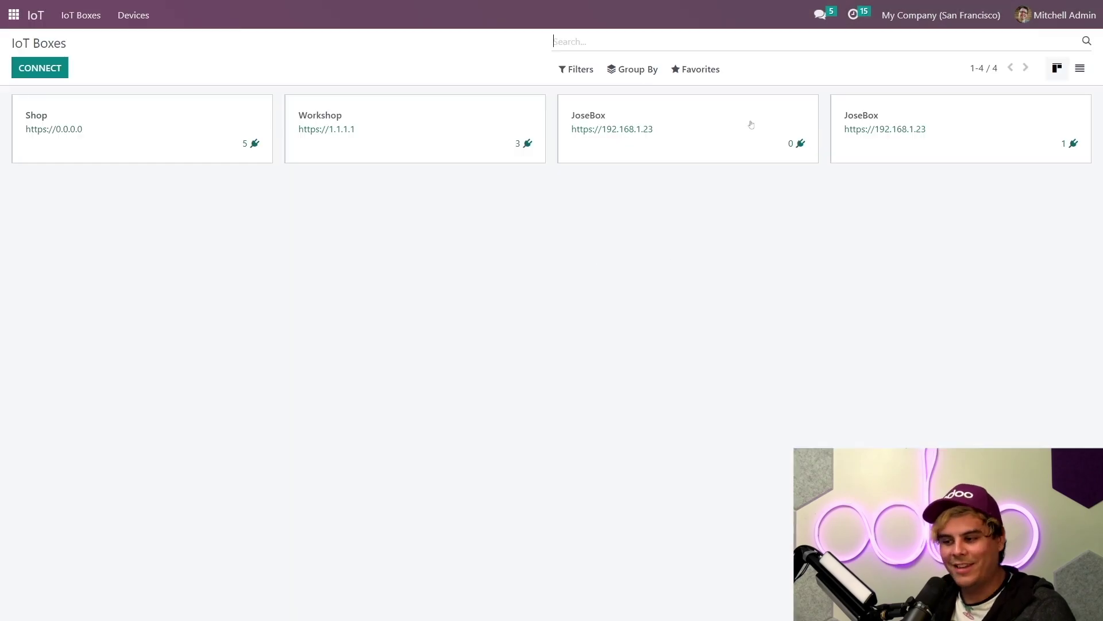
click(653, 171)
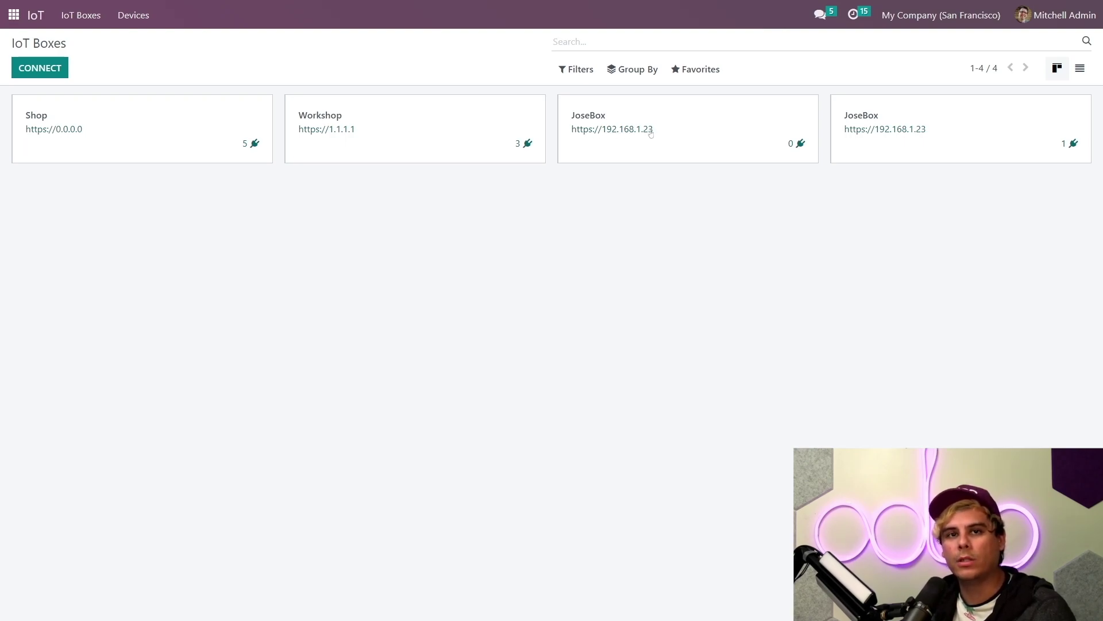
click(682, 138)
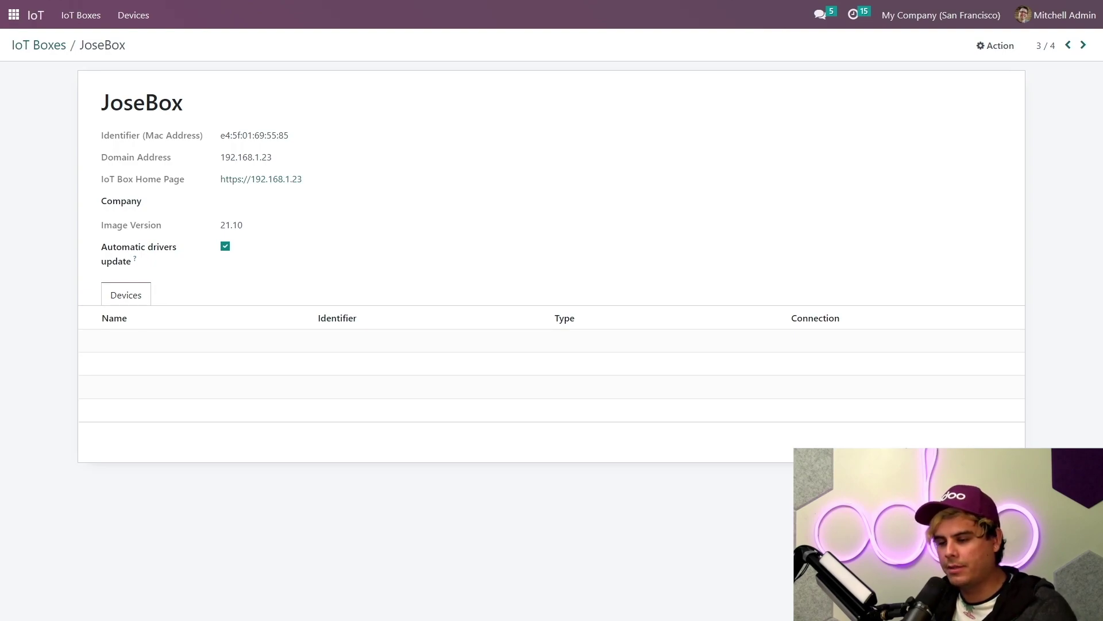
click(289, 180)
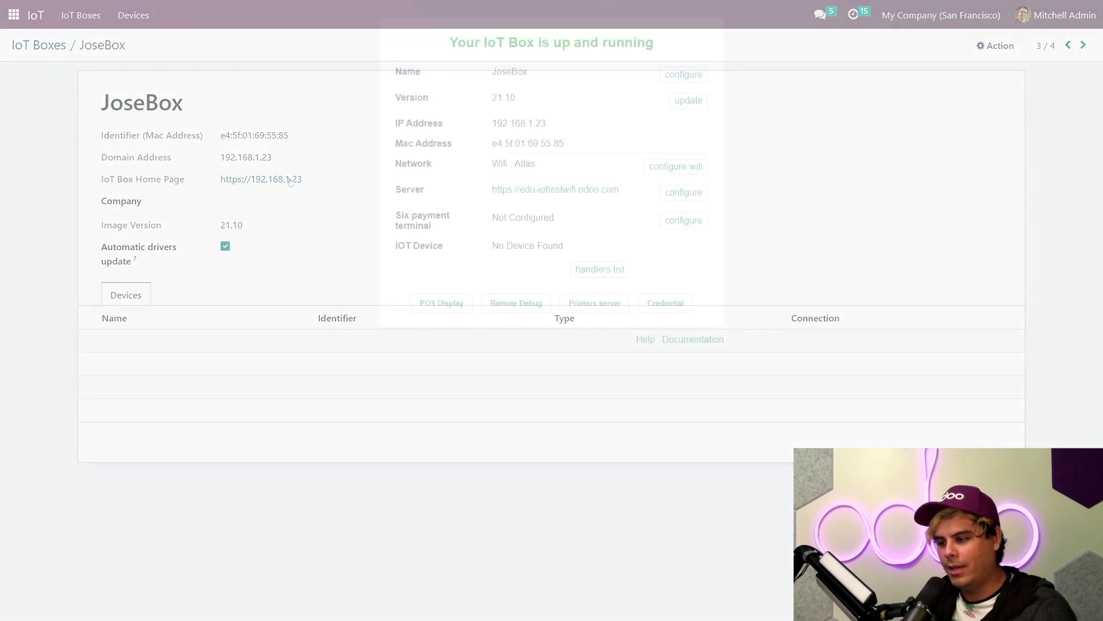